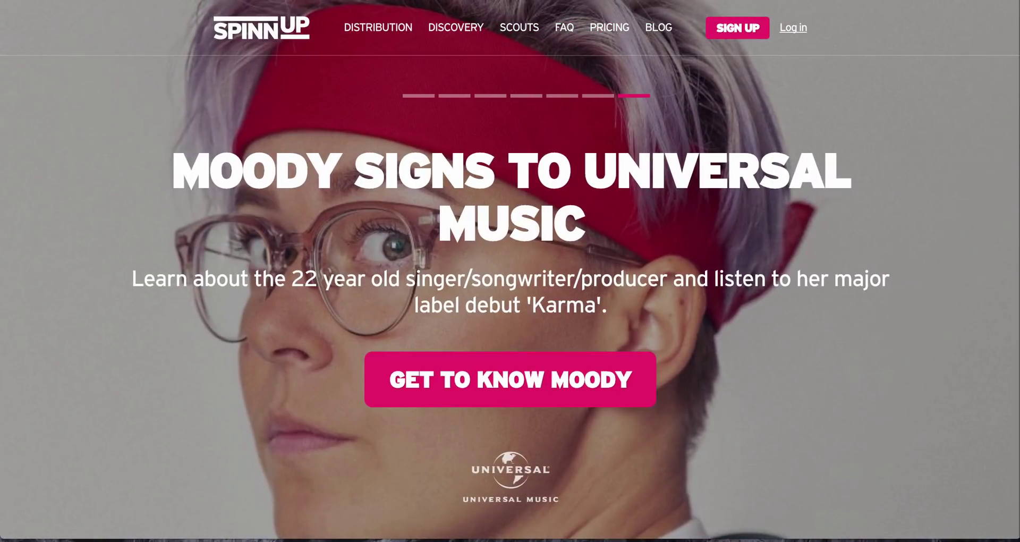
- Open the pricing page, choose to create a single, and go through the free account registration form
click(606, 36)
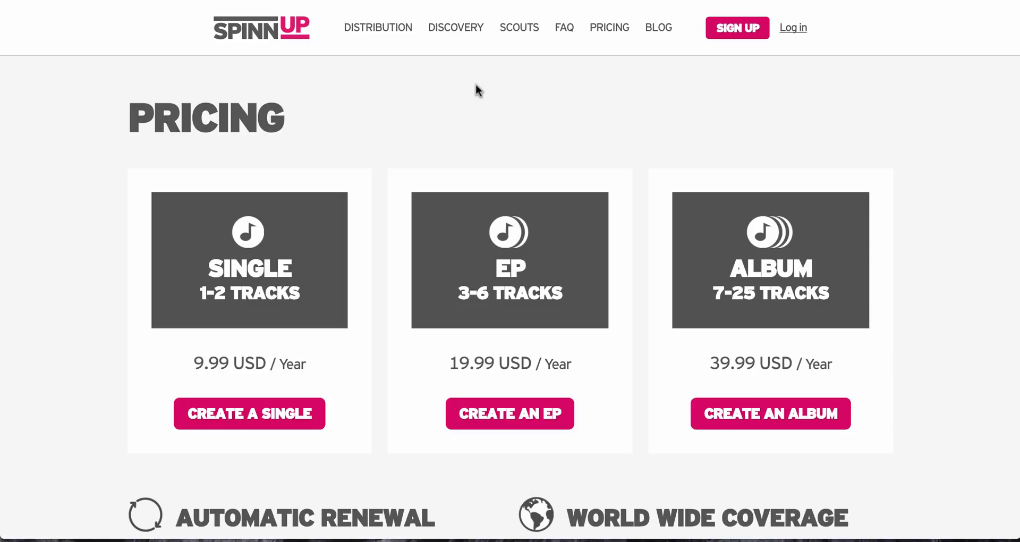
click(240, 415)
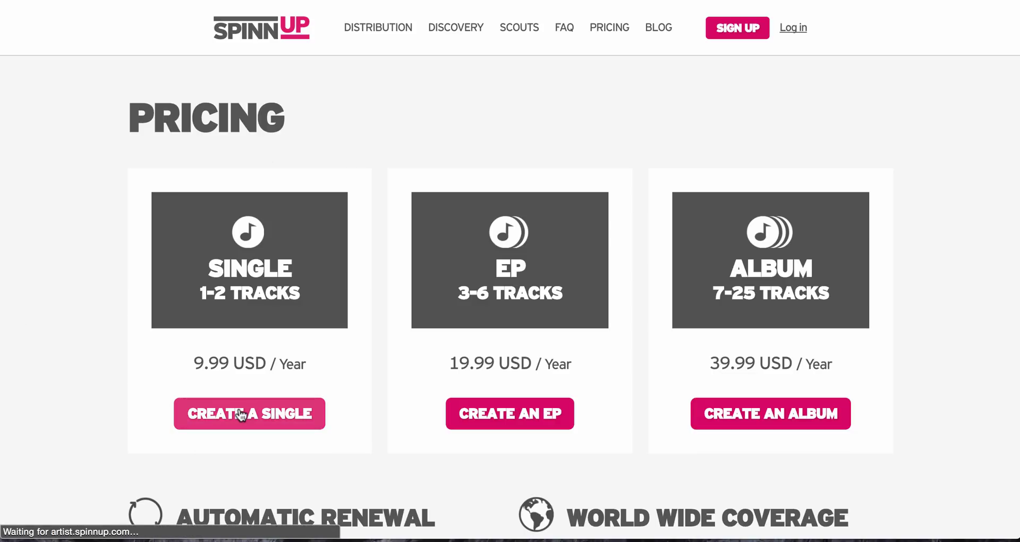
scroll(387, 200, down, 3)
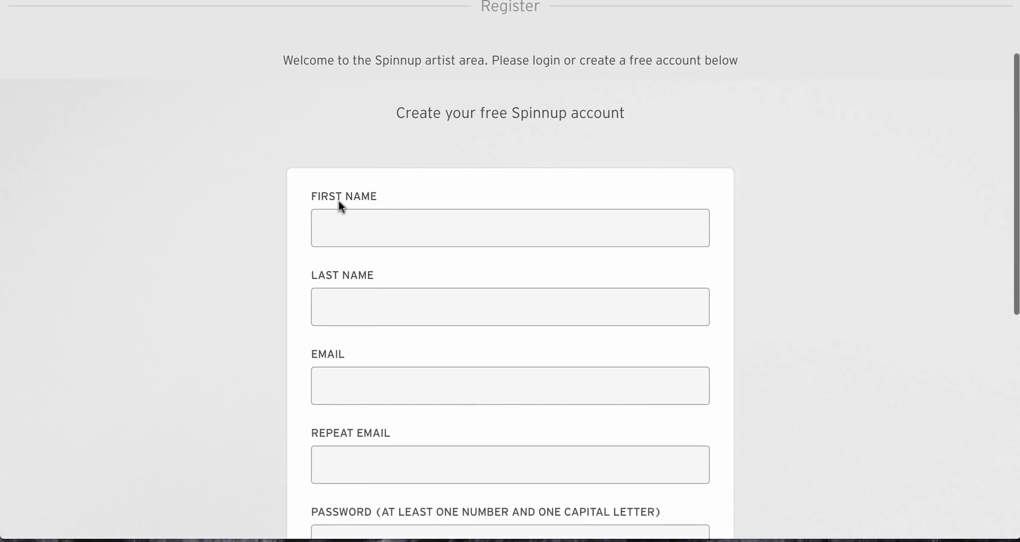
scroll(340, 205, down, 3)
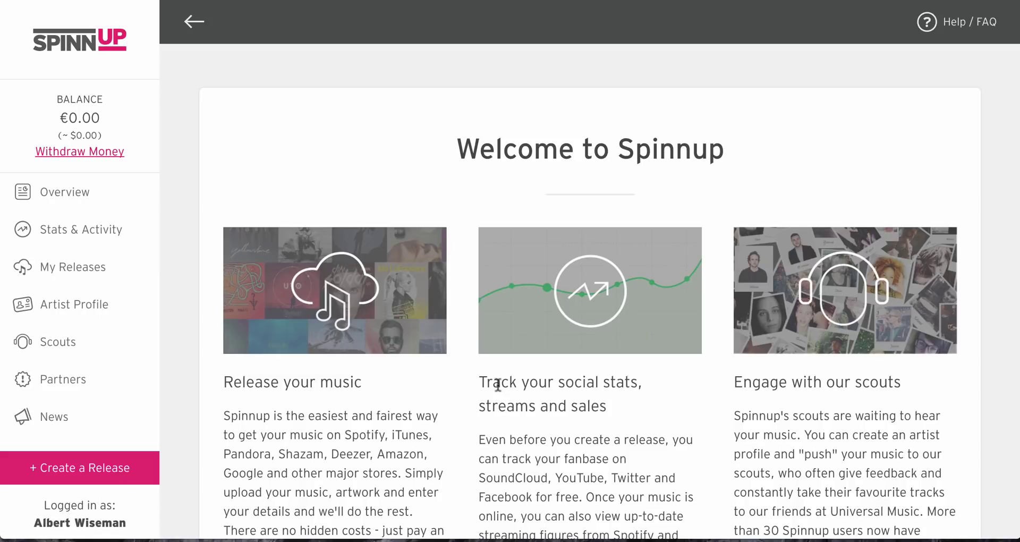
- Leave the welcome page and start creating the first release from the Get Started checklist
scroll(464, 244, down, 5)
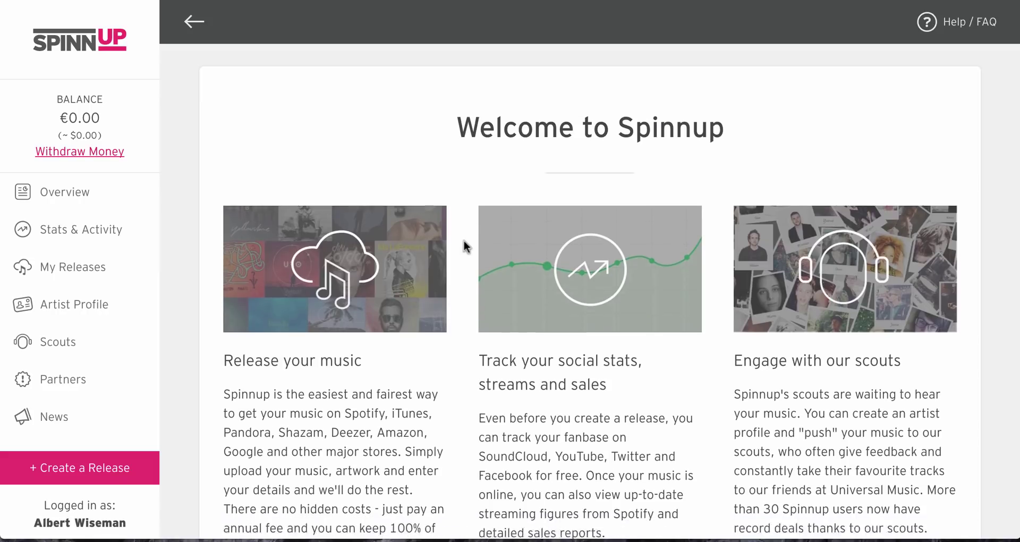
click(589, 405)
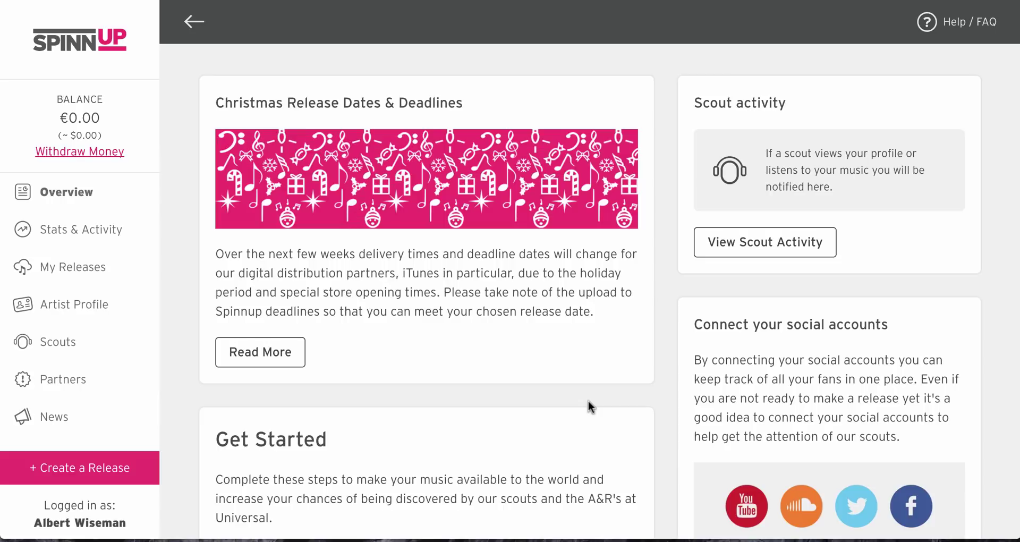
scroll(588, 400, down, 3)
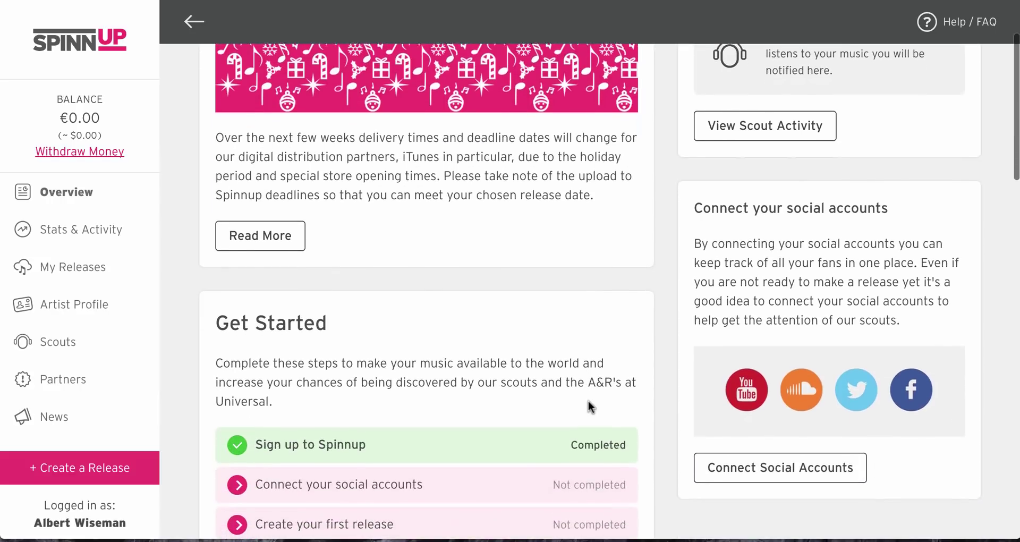
scroll(588, 401, down, 2)
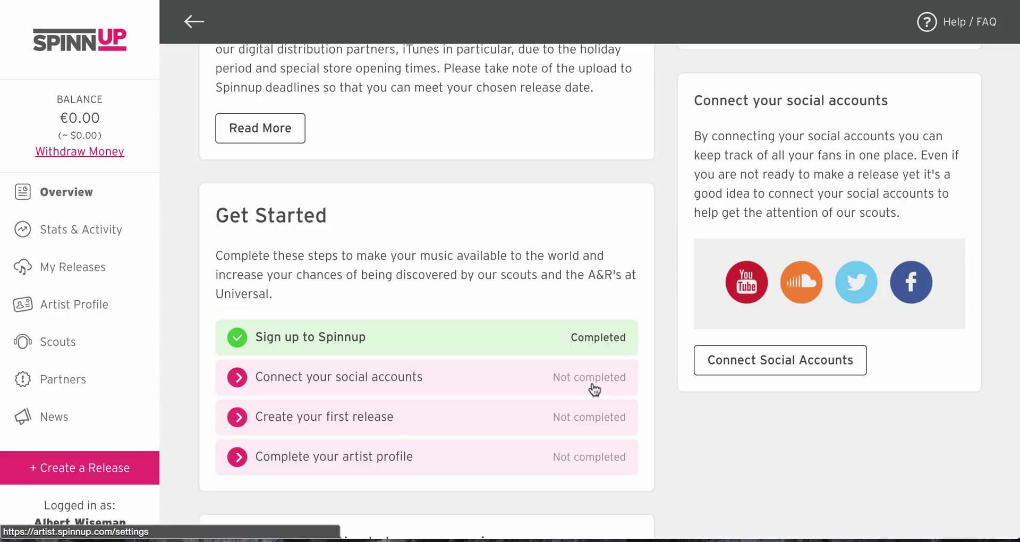
scroll(360, 412, down, 1)
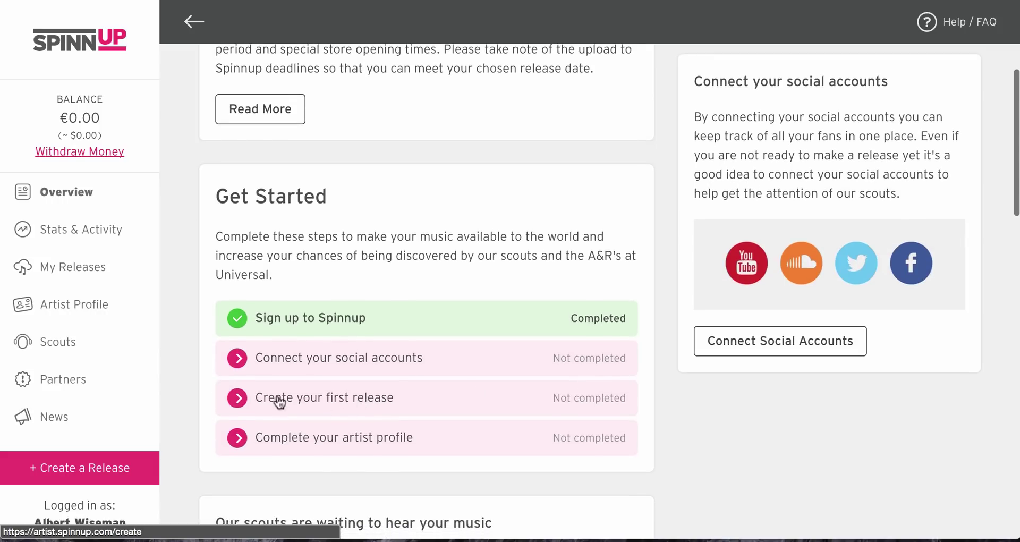
click(329, 401)
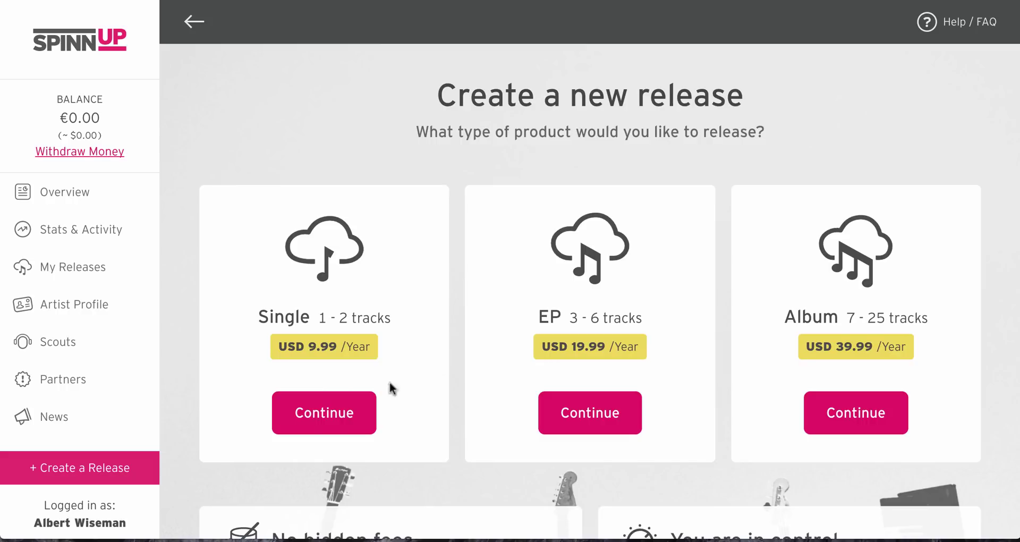
- Choose the Single release type and upload the On Fire FLAC audio file from the Downloads folder
click(332, 413)
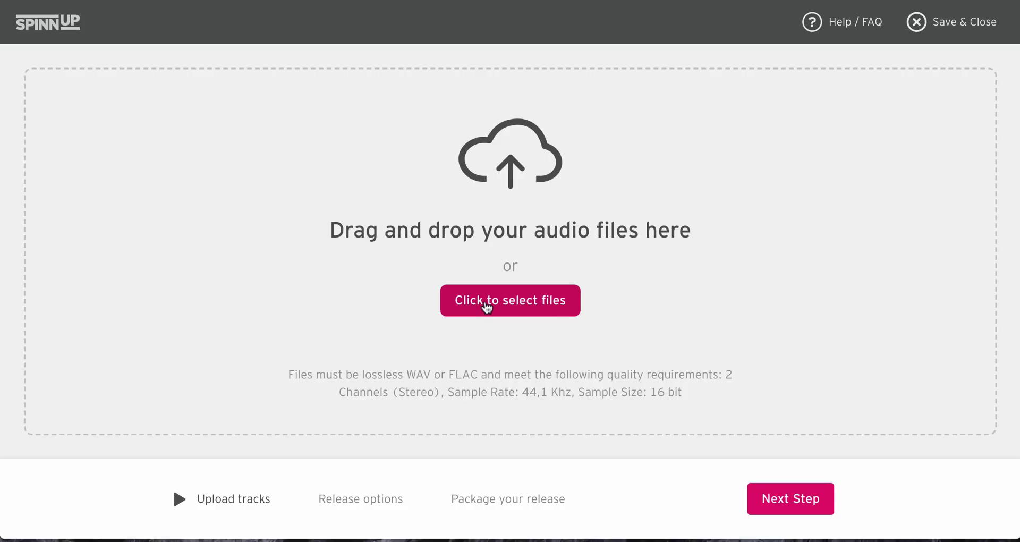
click(487, 304)
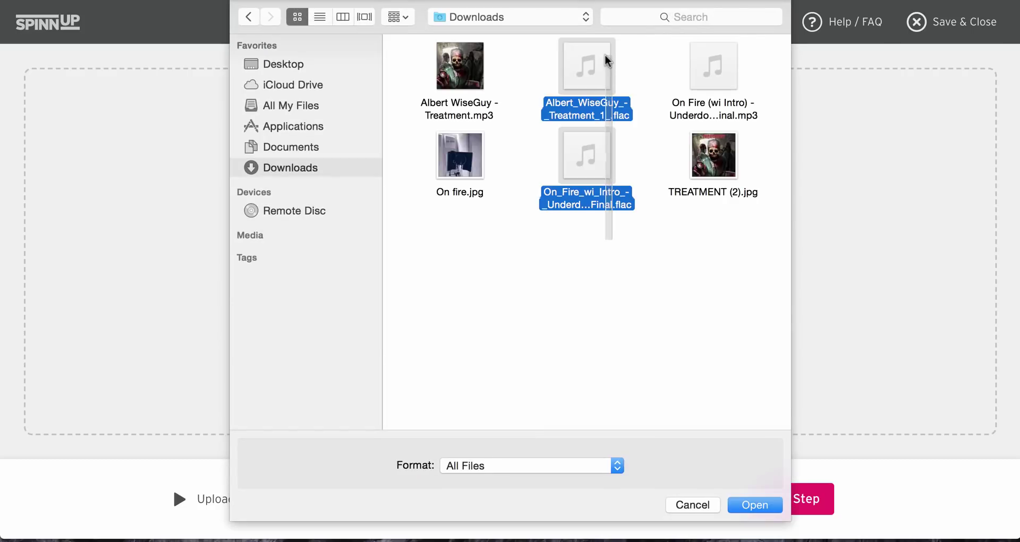
click(757, 504)
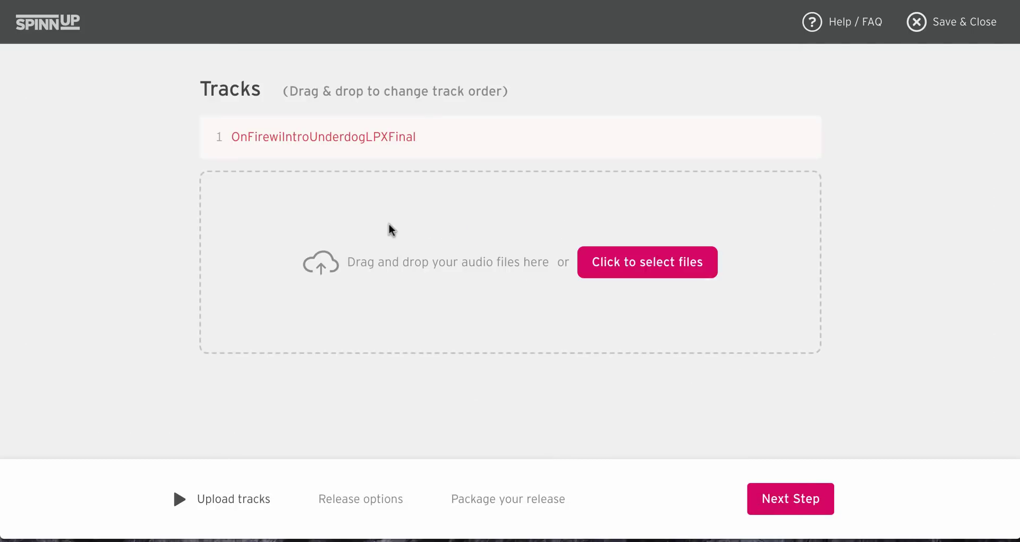
- Title the uploaded track On Fire, mark its lyrics as explicit, set the version to Original, and proceed to the release options
click(441, 139)
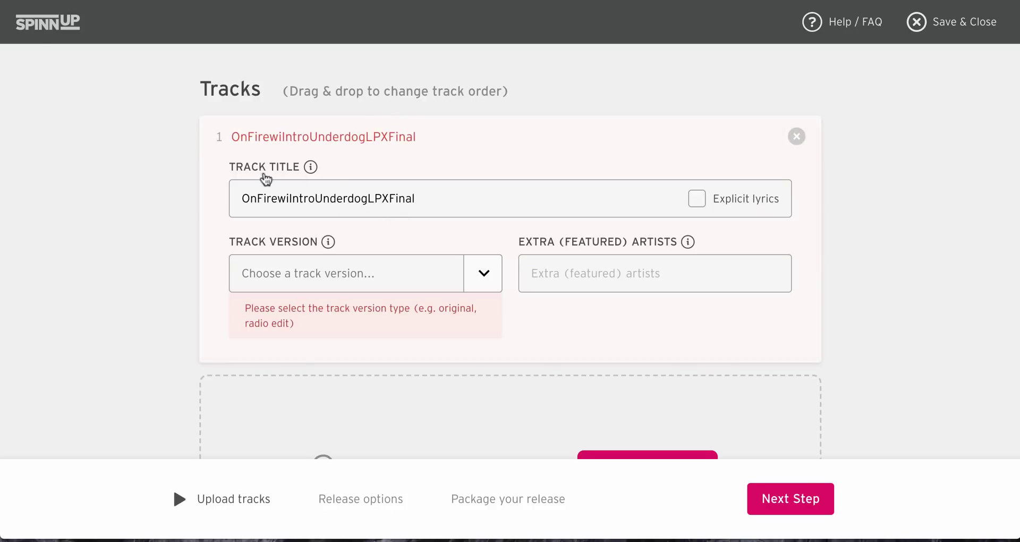
drag(435, 199, 244, 199)
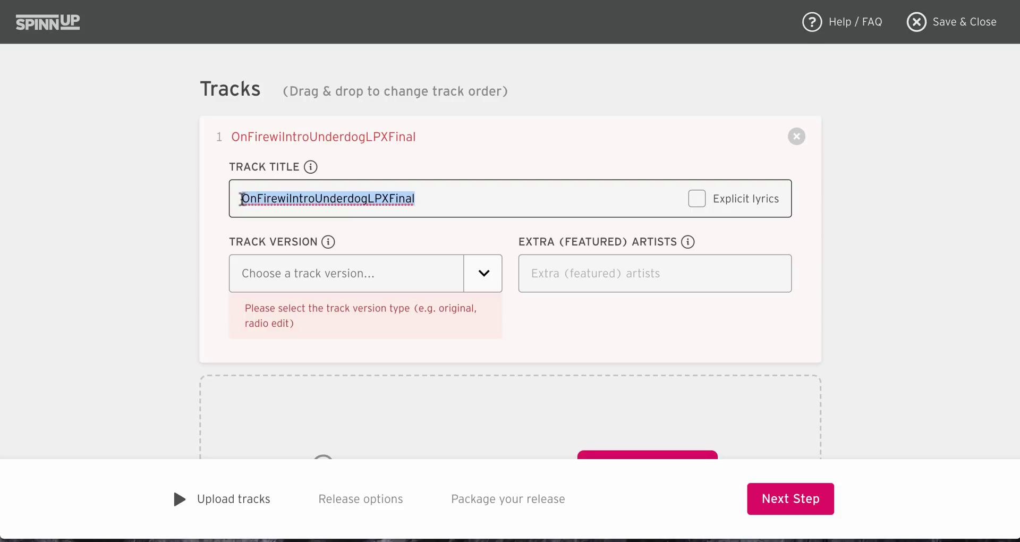
text(On Fire)
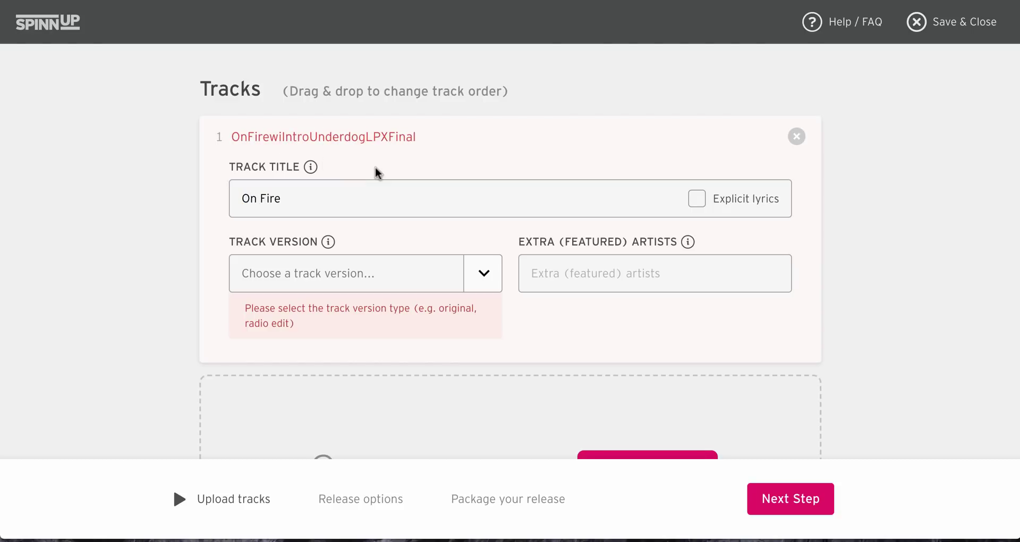
click(697, 199)
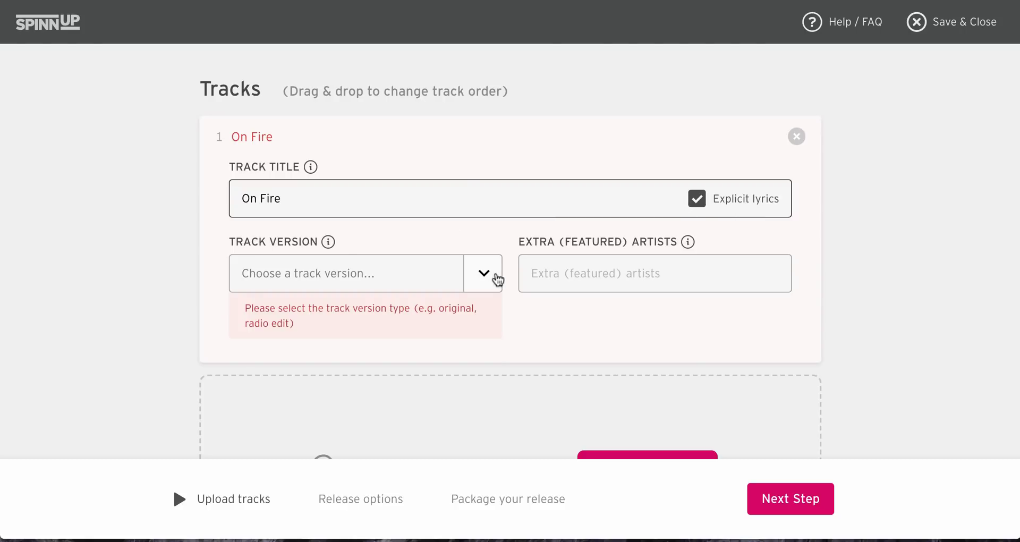
click(492, 276)
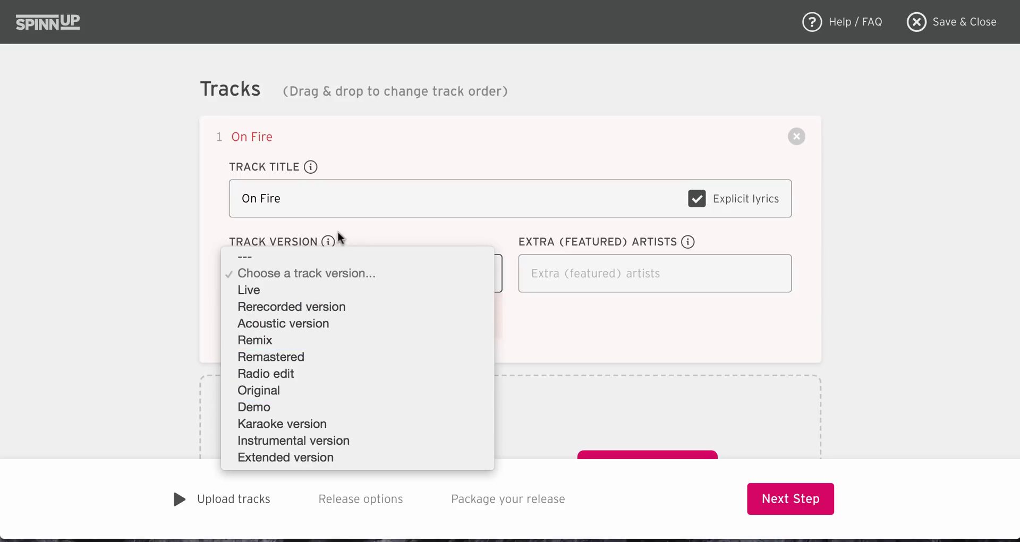
click(286, 392)
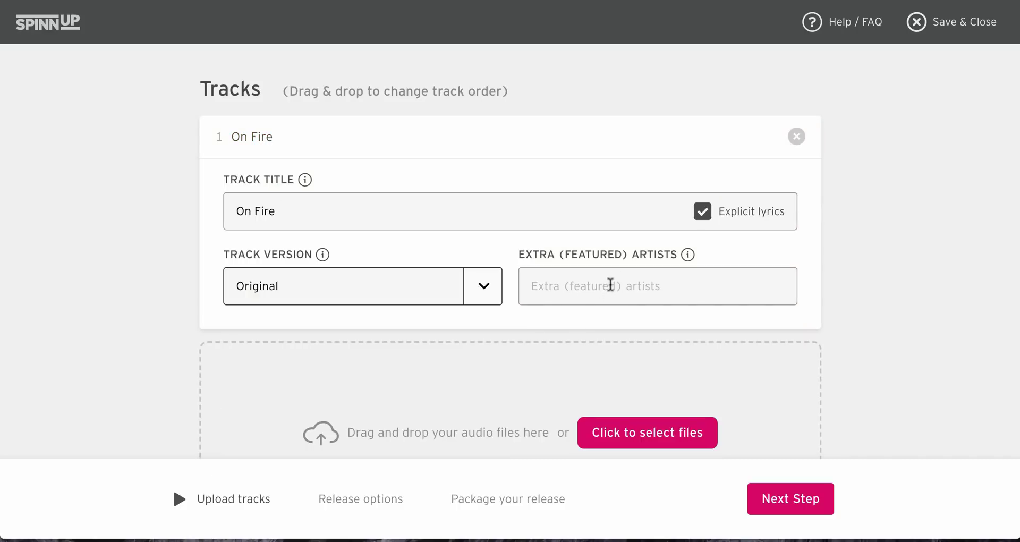
click(813, 502)
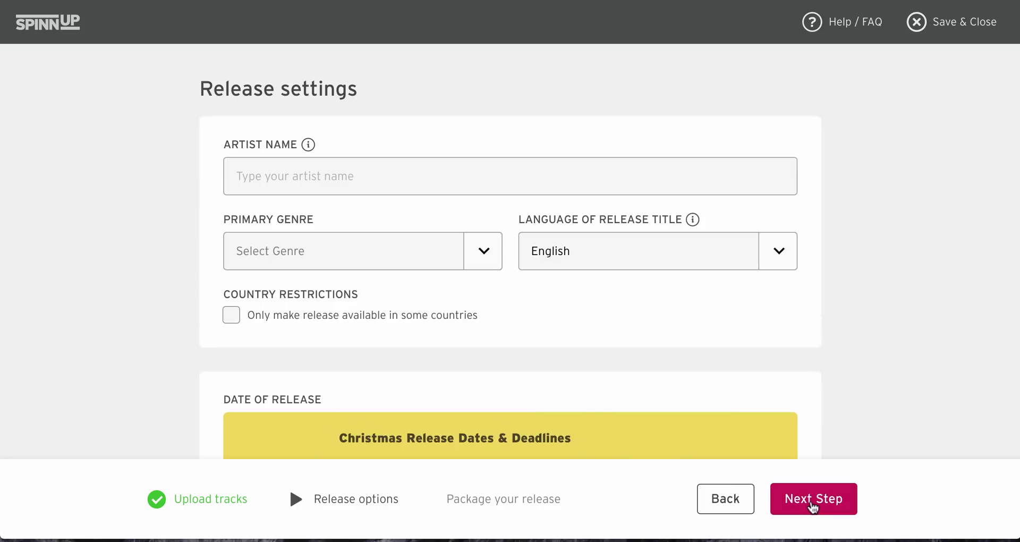
- Enter the artist's name in the release settings and set the primary genre to Hip Hop/Rap
click(337, 179)
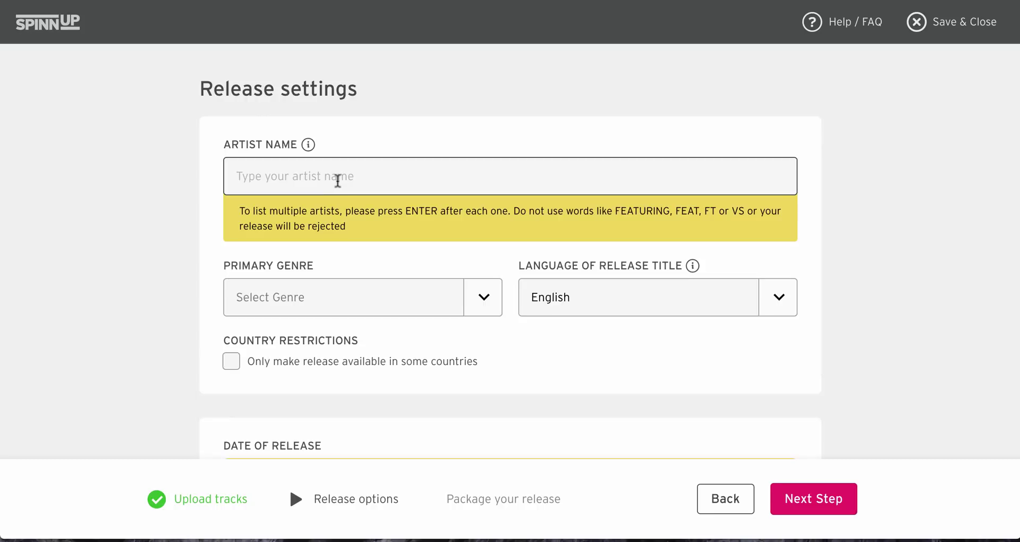
text(Albert Wiseguy)
key(Return)
click(484, 250)
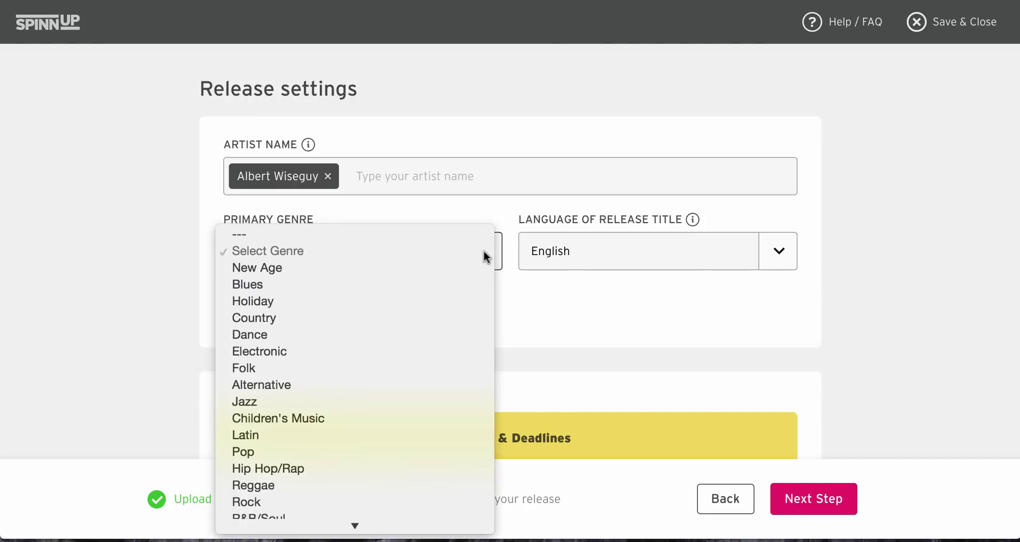
scroll(380, 353, down, 3)
click(381, 352)
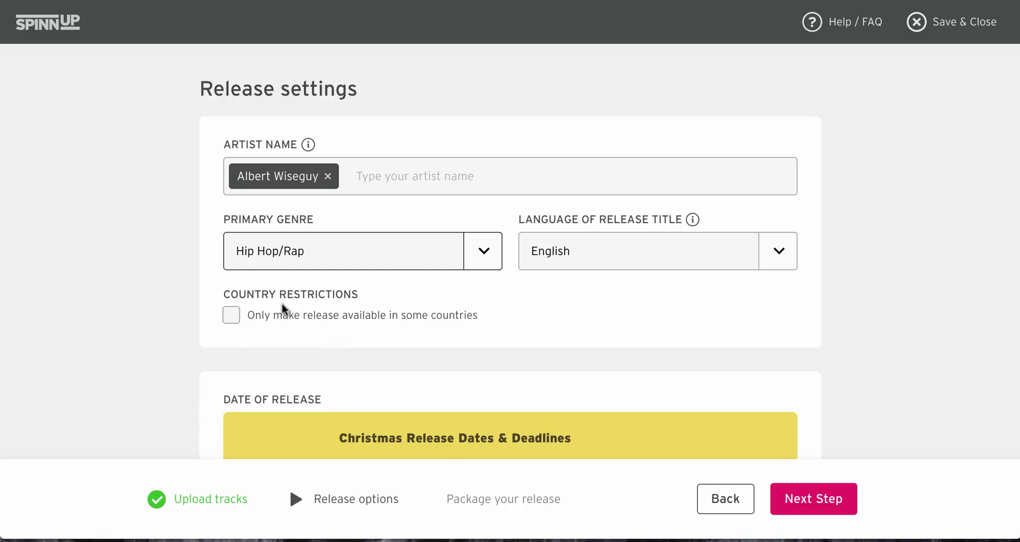
- Keep the release date at As soon as possible without country restrictions and proceed to packaging the release
scroll(283, 308, down, 3)
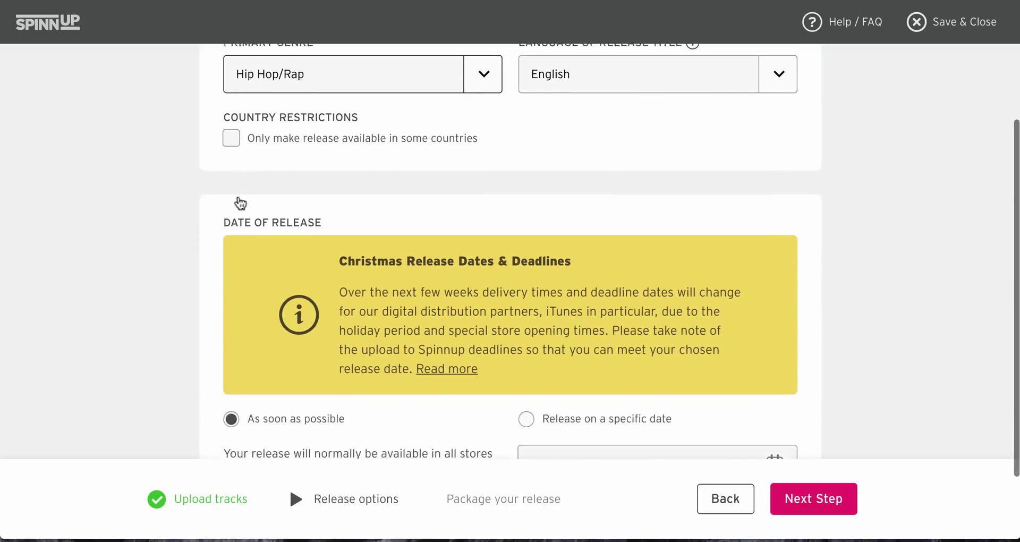
scroll(241, 203, down, 2)
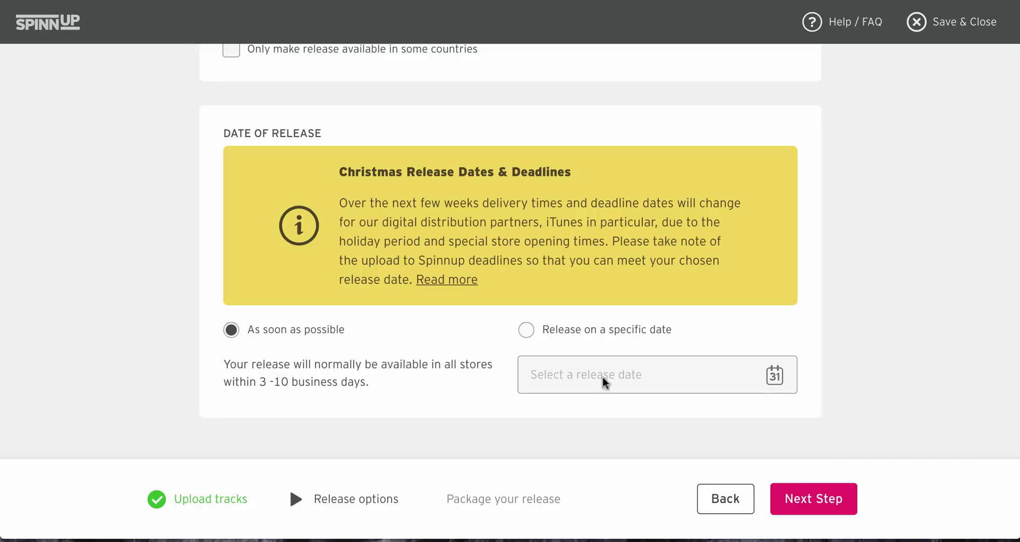
click(838, 503)
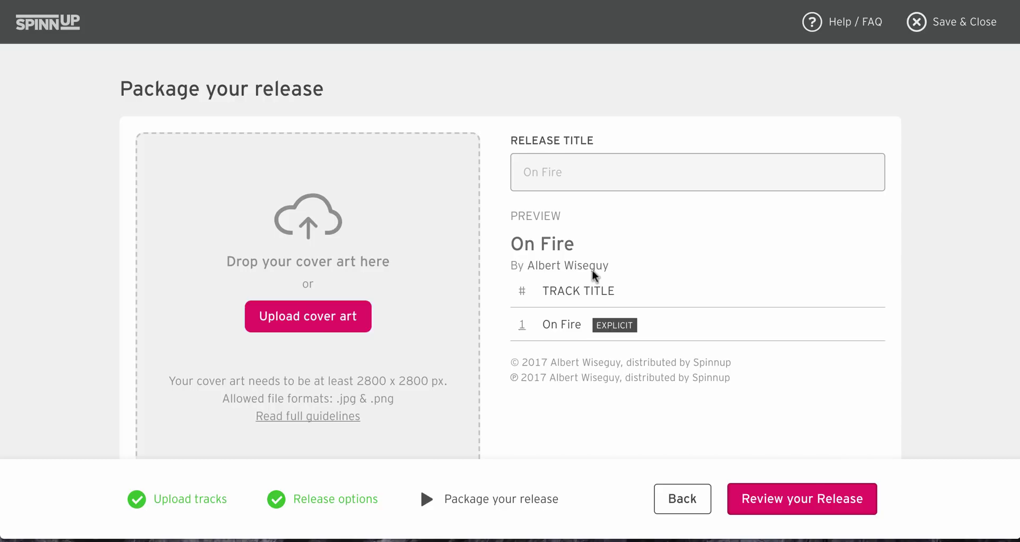
- Upload On fire.jpg as the release's cover art and agree that the artwork guidelines have been checked
click(296, 326)
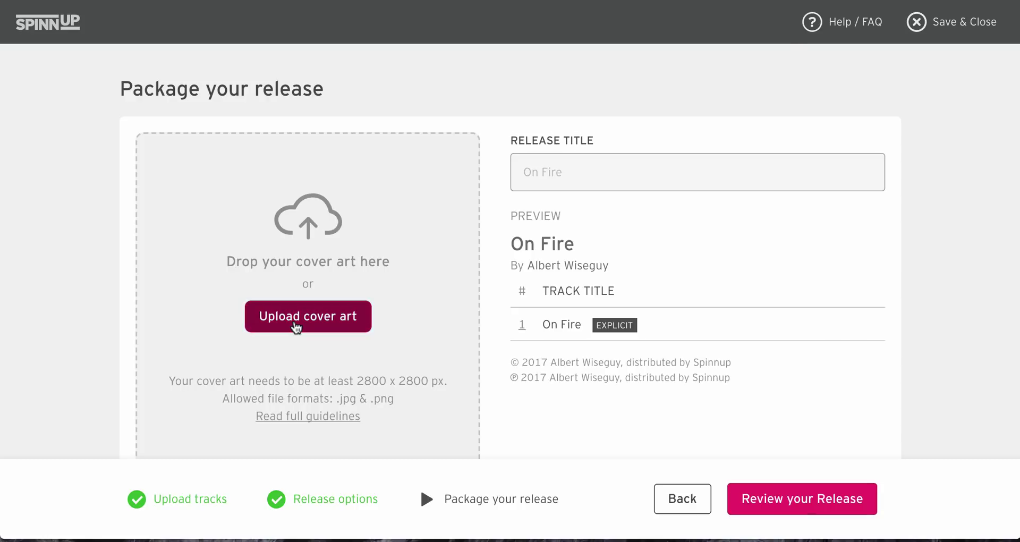
click(467, 174)
double_click(467, 175)
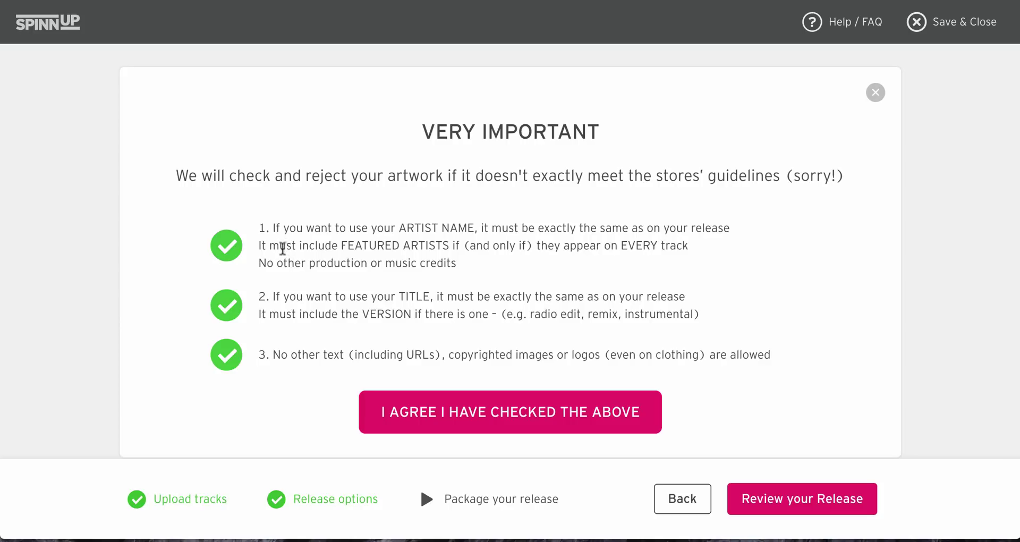
scroll(488, 382, down, 1)
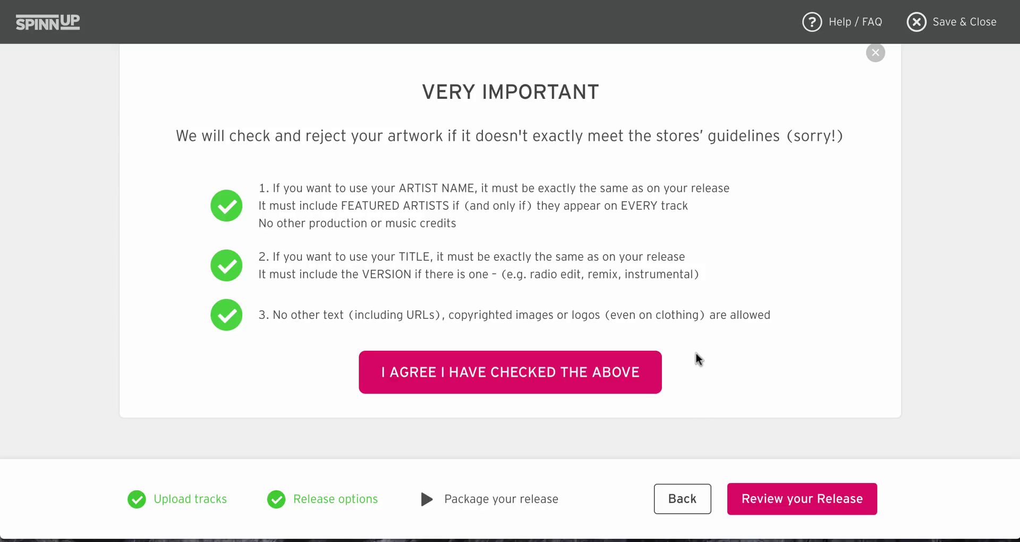
click(528, 380)
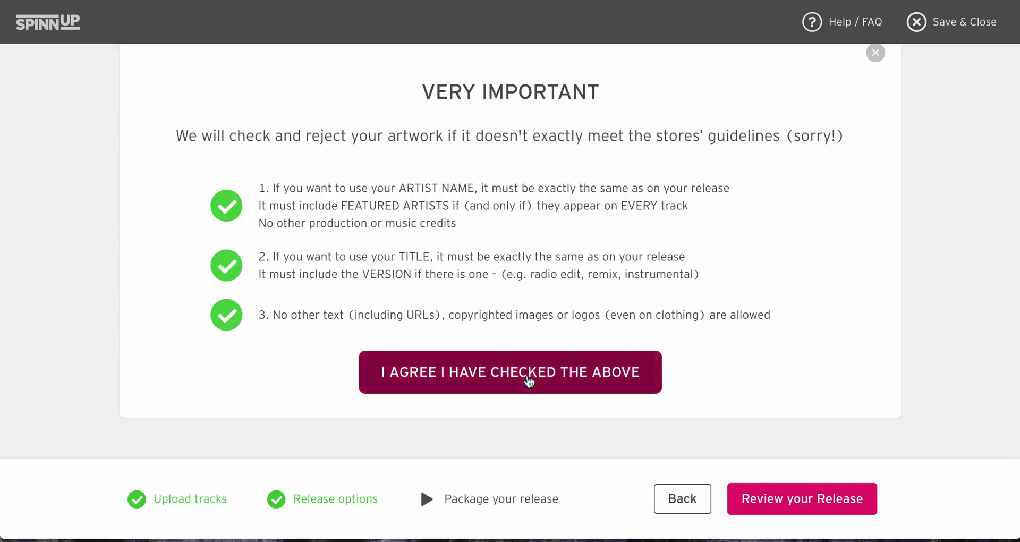
- Proceed to the order review and go through the details of the On Fire release
click(804, 504)
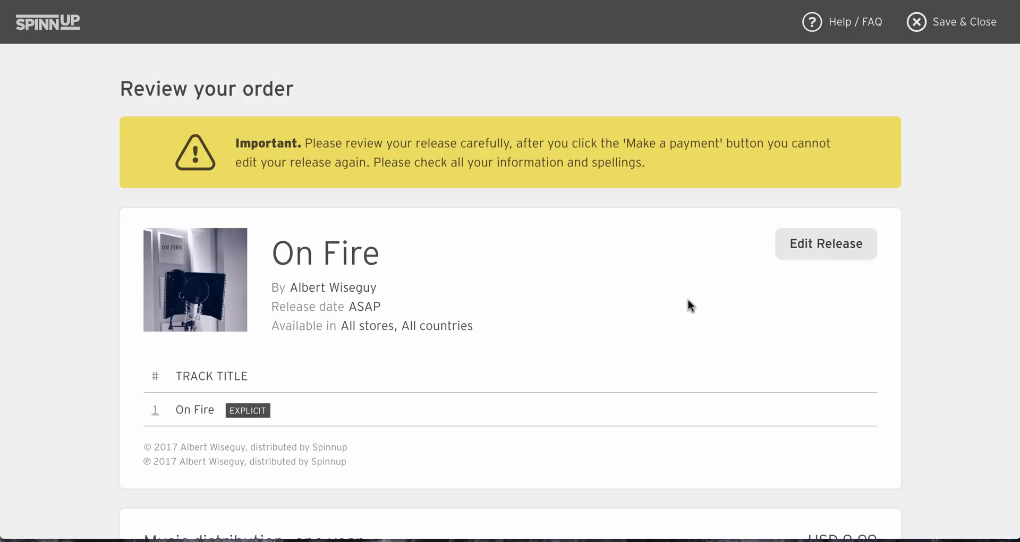
scroll(687, 300, down, 2)
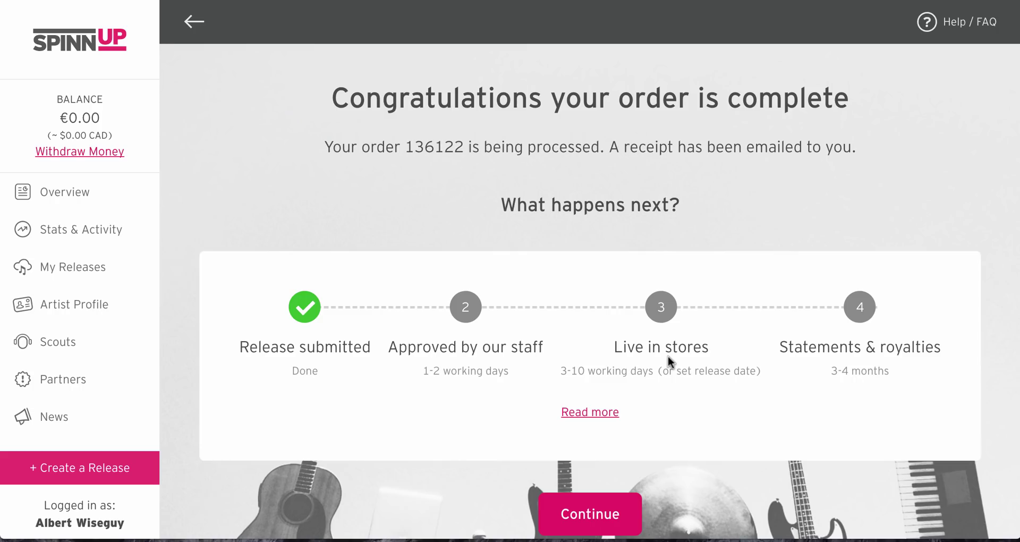